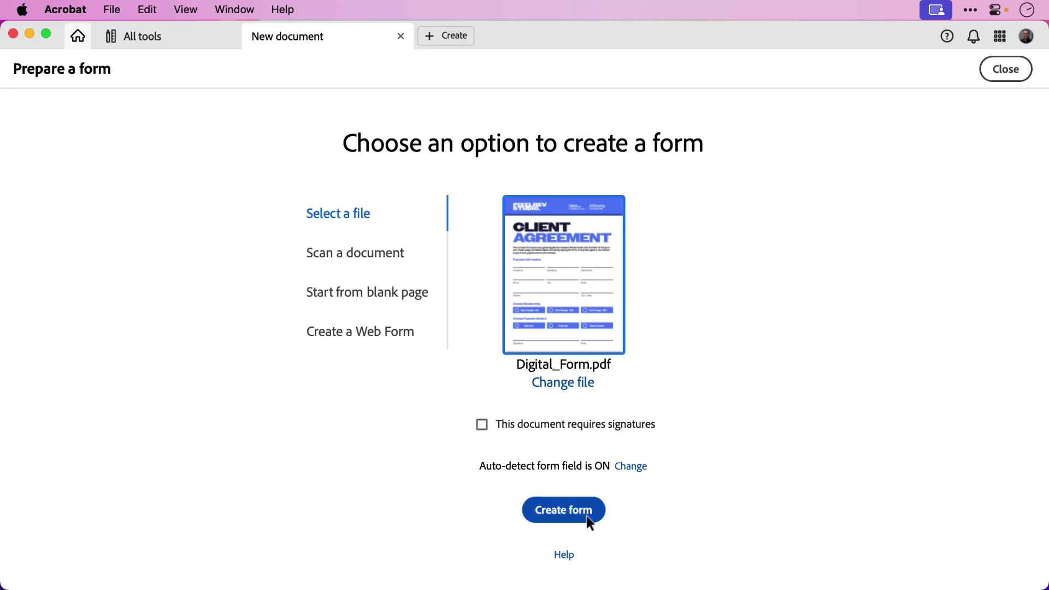
pyautogui.click(587, 517)
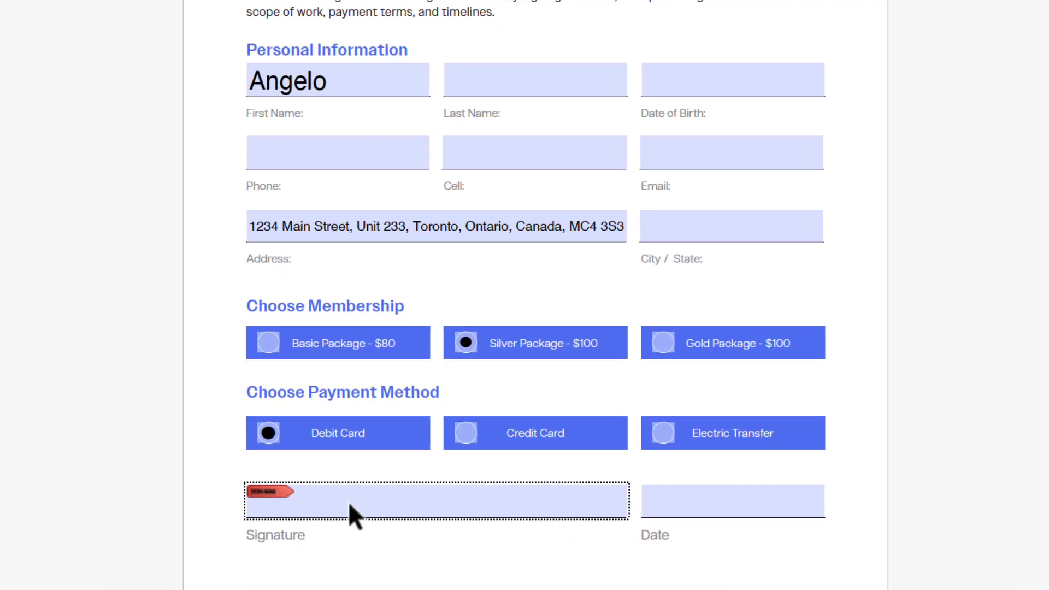
pyautogui.click(348, 500)
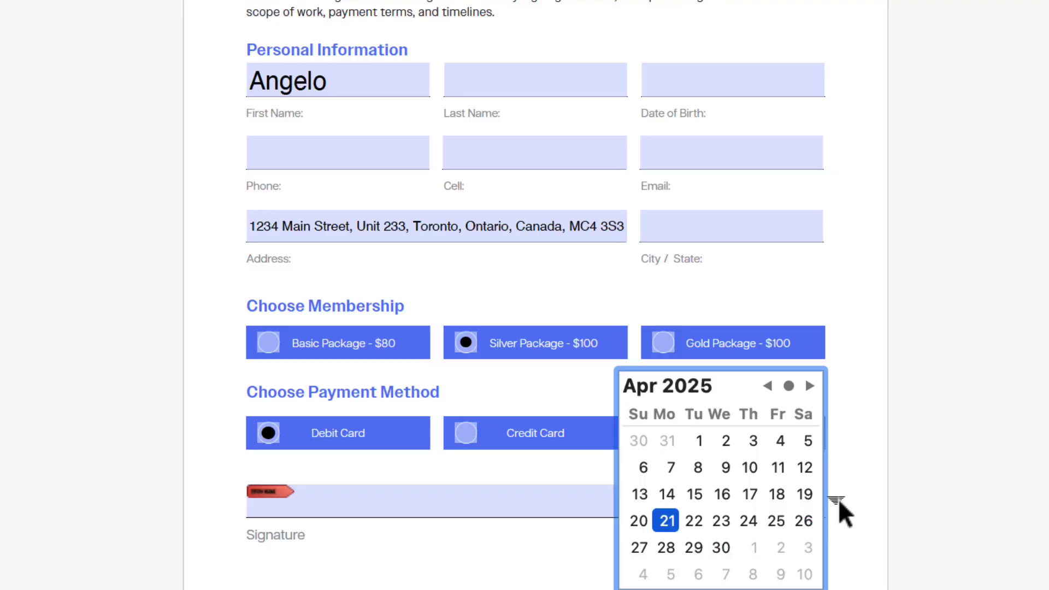
pyautogui.click(729, 519)
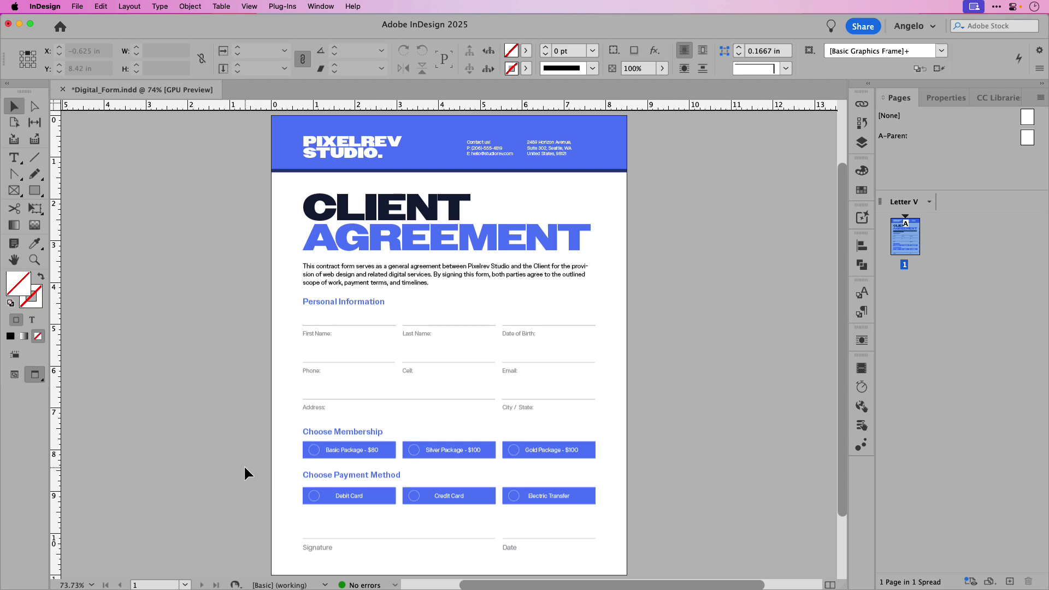
# - Export the client agreement layout as Digital_Form.pdf in Adobe PDF (Print) format, exported as Pages
pyautogui.click(79, 7)
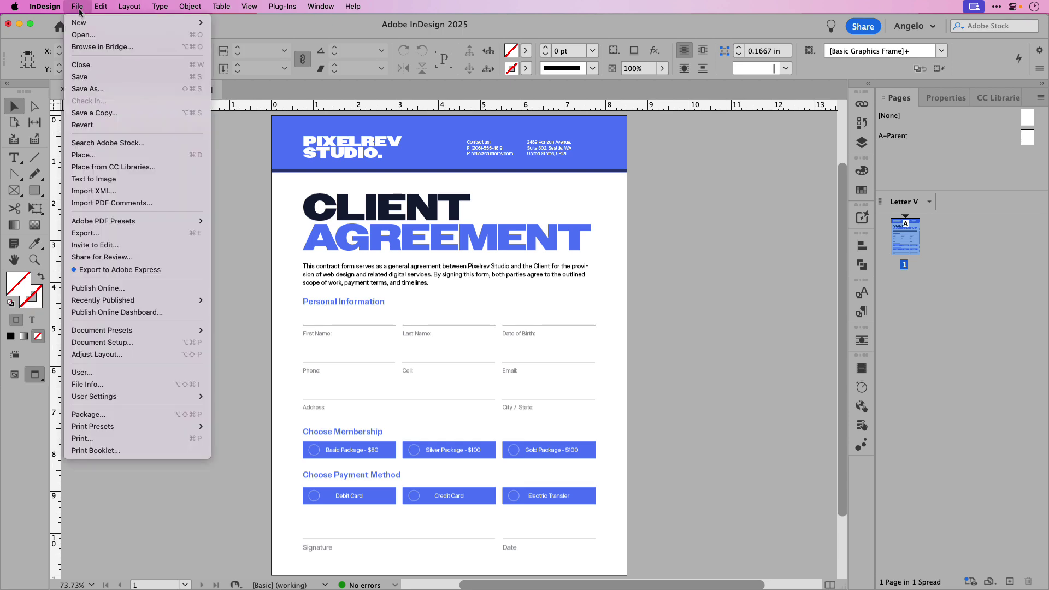
pyautogui.click(127, 234)
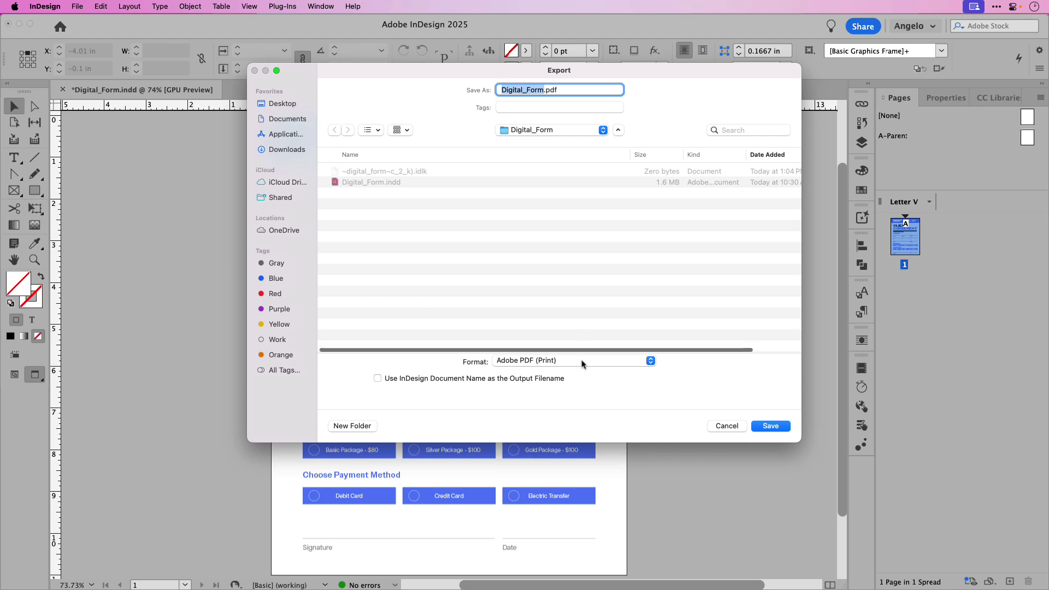
pyautogui.click(771, 426)
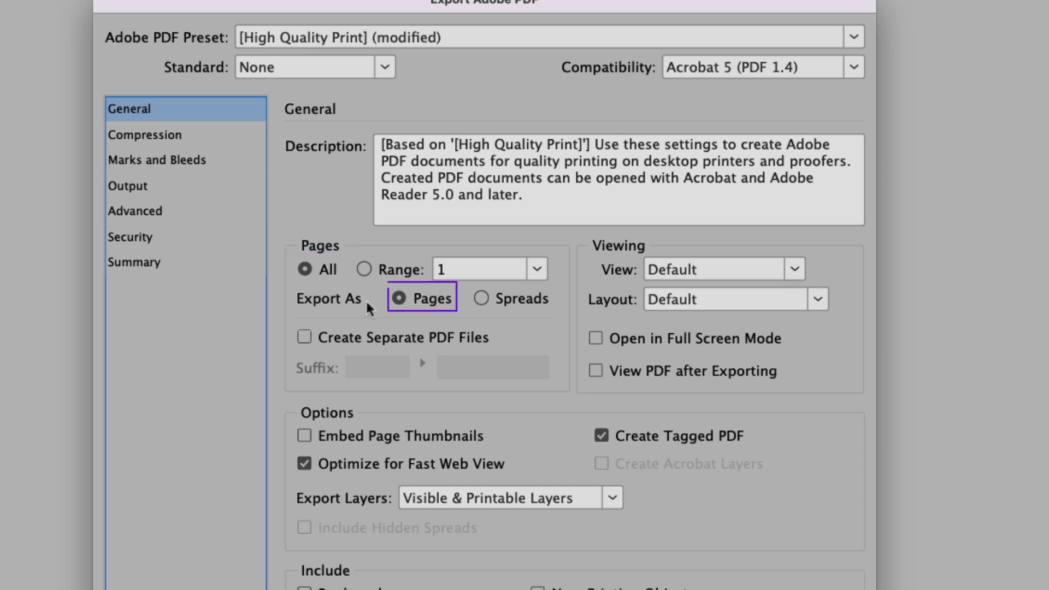
pyautogui.click(403, 309)
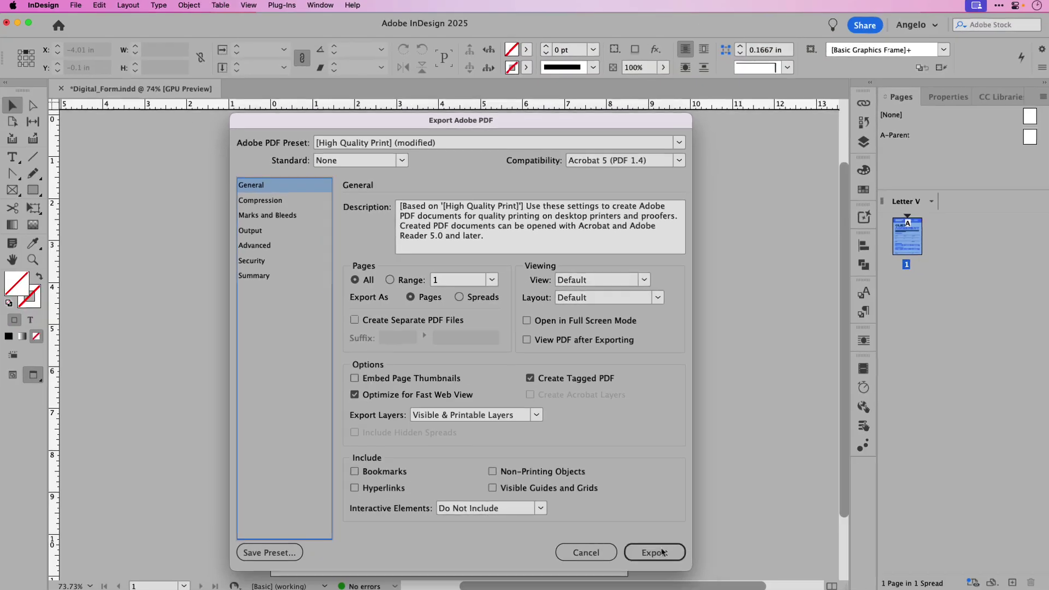
pyautogui.click(665, 558)
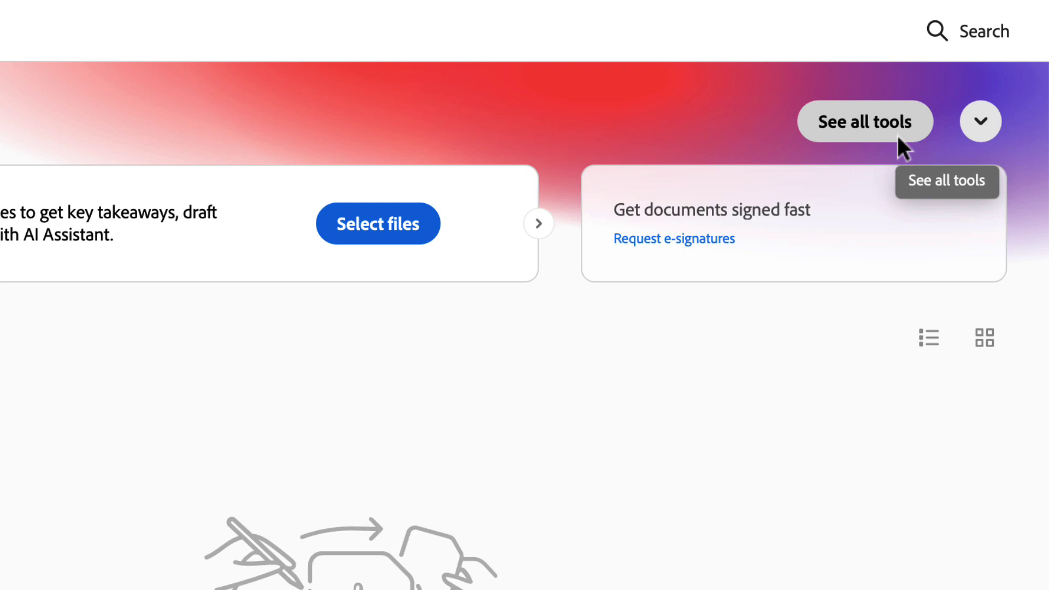
# - Switch to Acrobat and open the Prepare a form tool
pyautogui.click(897, 134)
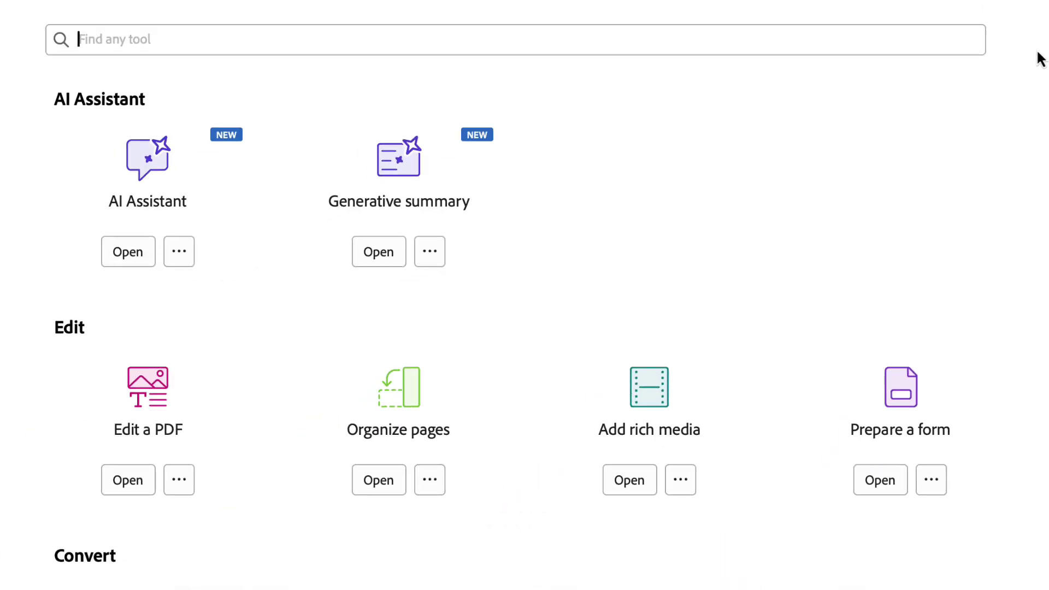
pyautogui.scroll(-2, 812, 211)
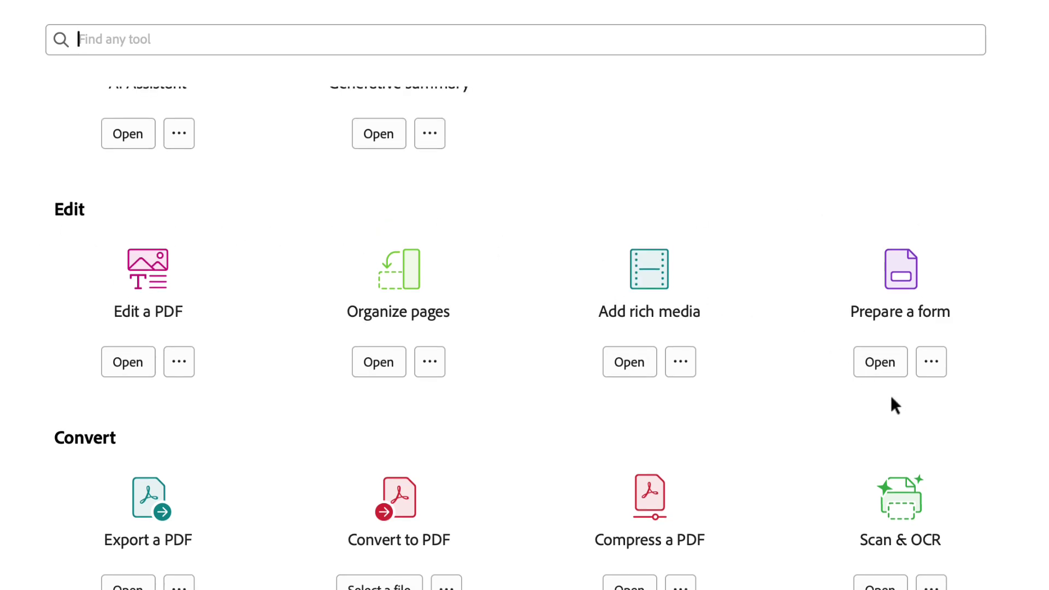
pyautogui.click(881, 362)
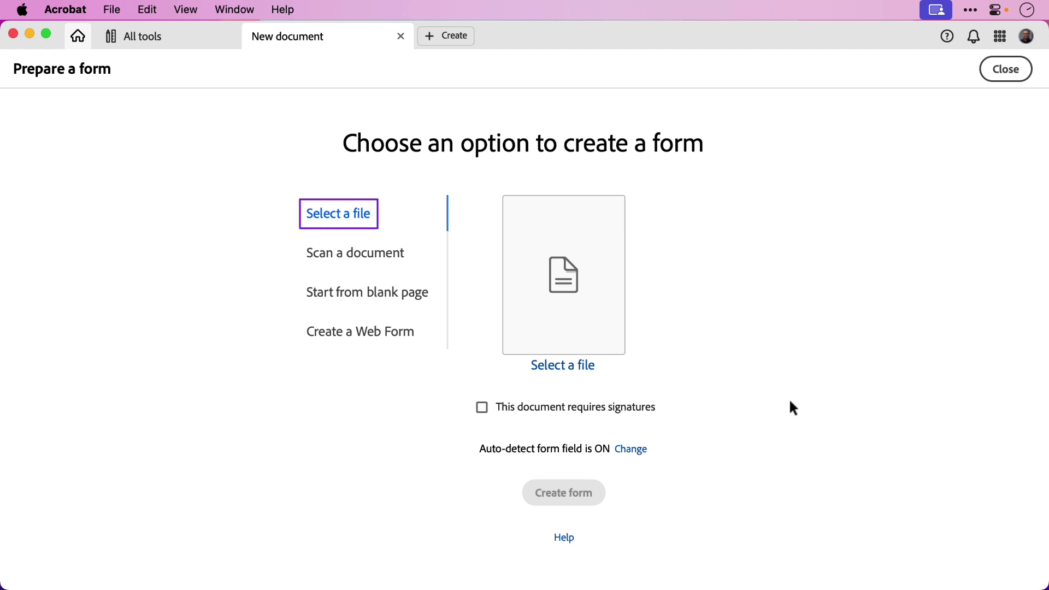
# - Choose Digital_Form.pdf as the source file and create the form with auto-detection of form fields on
pyautogui.click(566, 366)
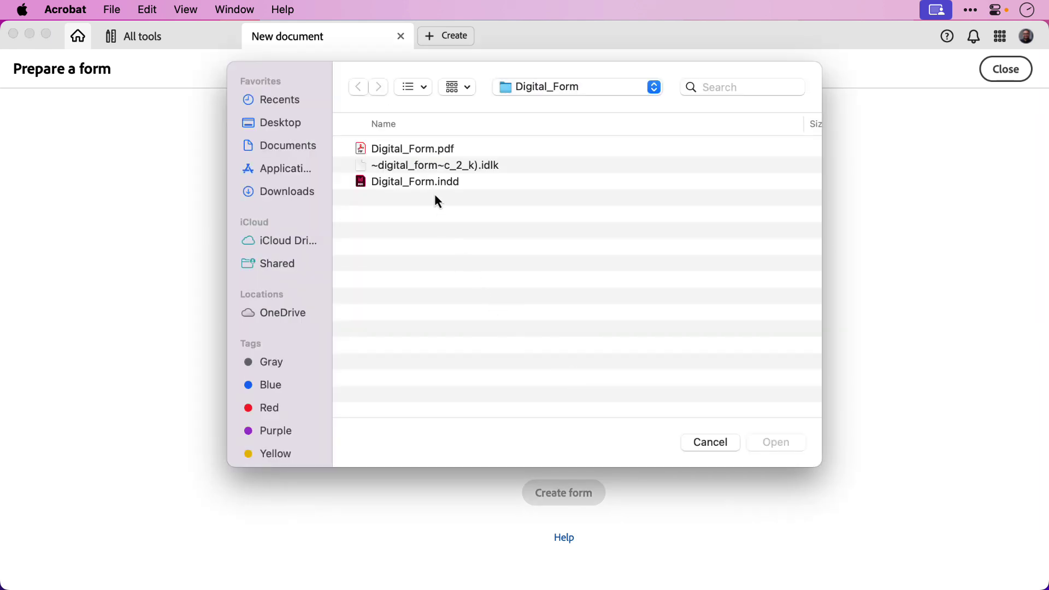
pyautogui.click(429, 152)
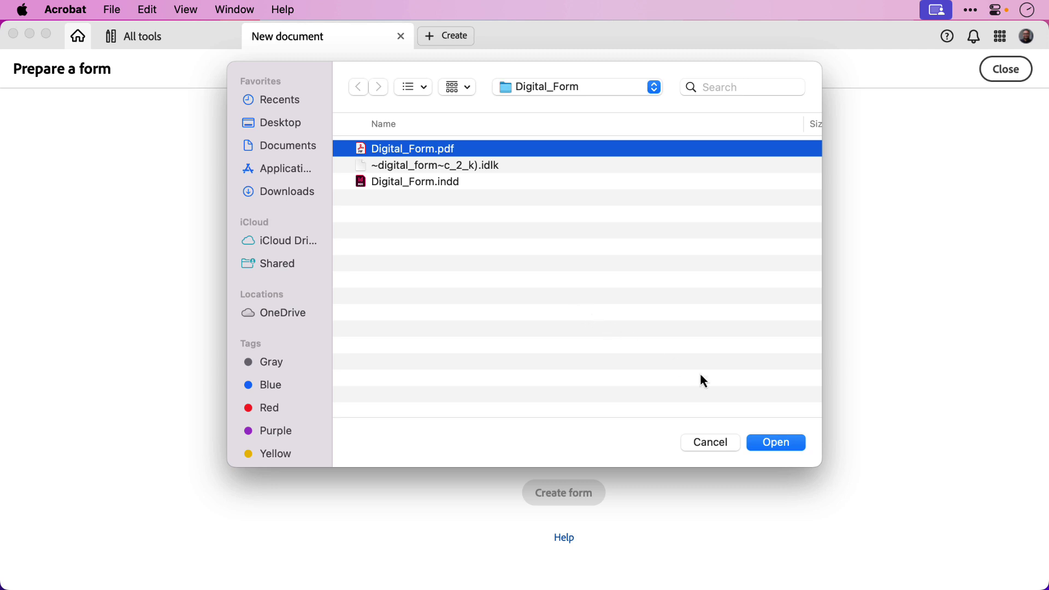
pyautogui.click(782, 445)
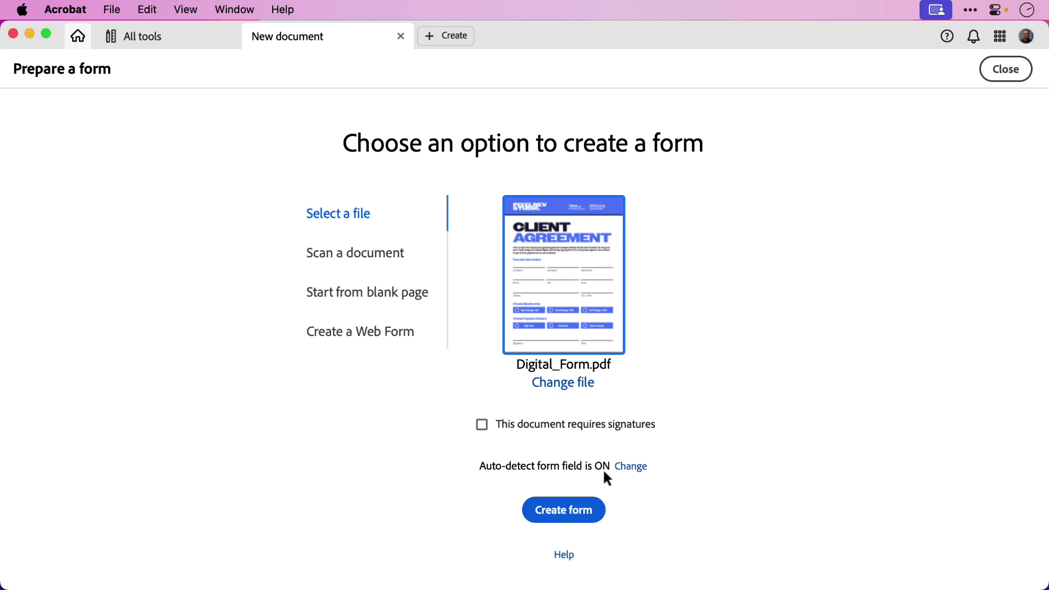
pyautogui.click(585, 517)
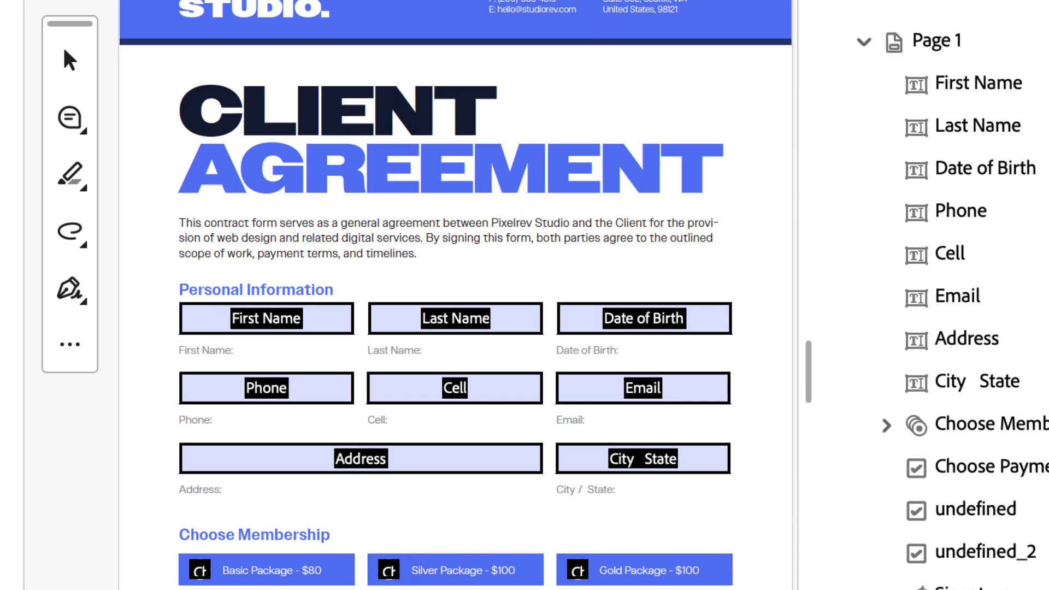
# - Set the First Name text field's tooltip to "Type in first name" and review the field's appearance settings
pyautogui.click(486, 402)
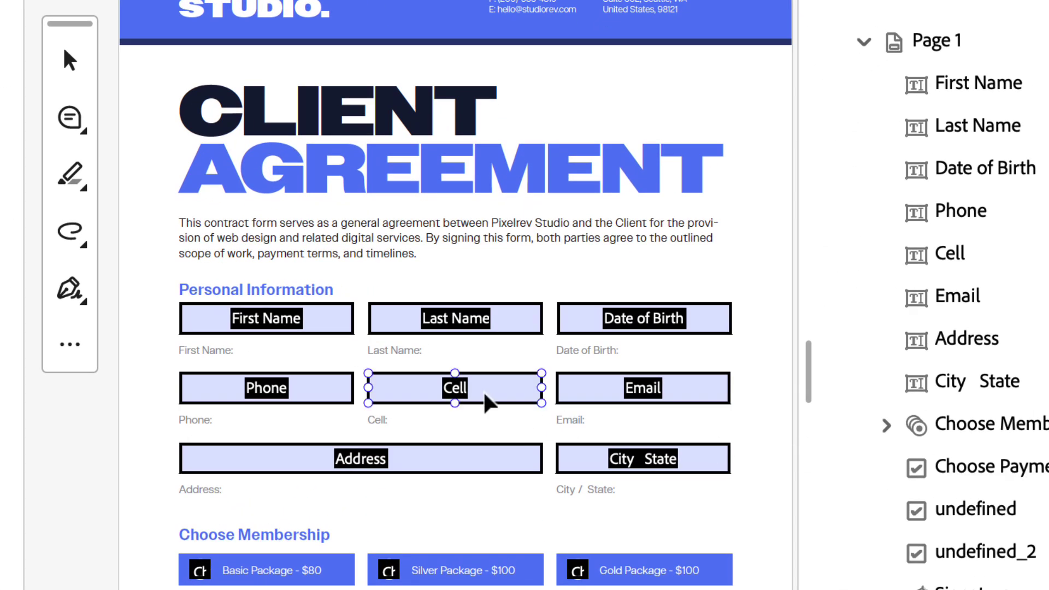
pyautogui.click(297, 328)
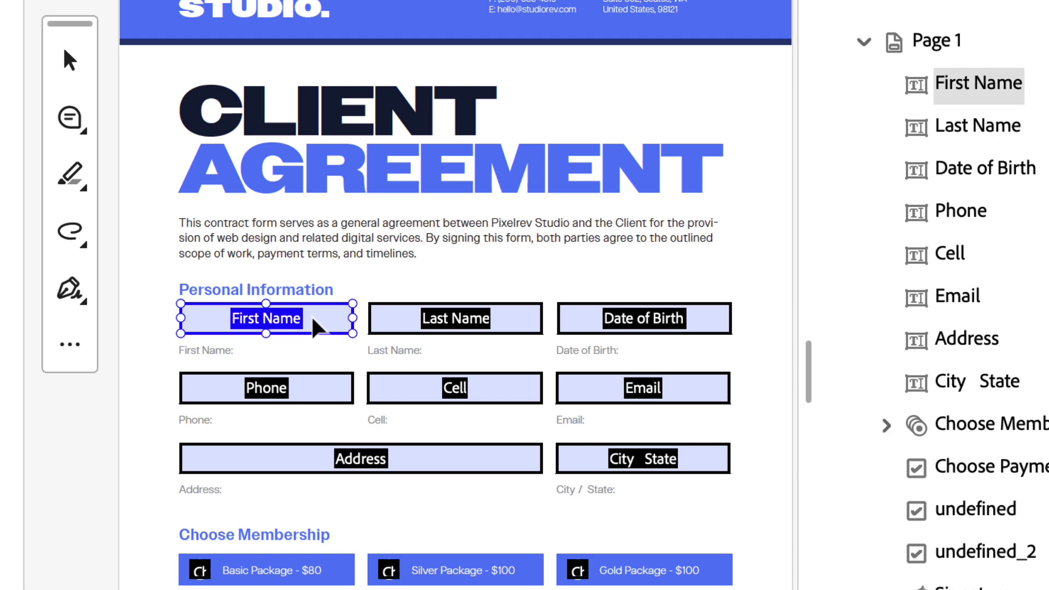
pyautogui.doubleClick(314, 323)
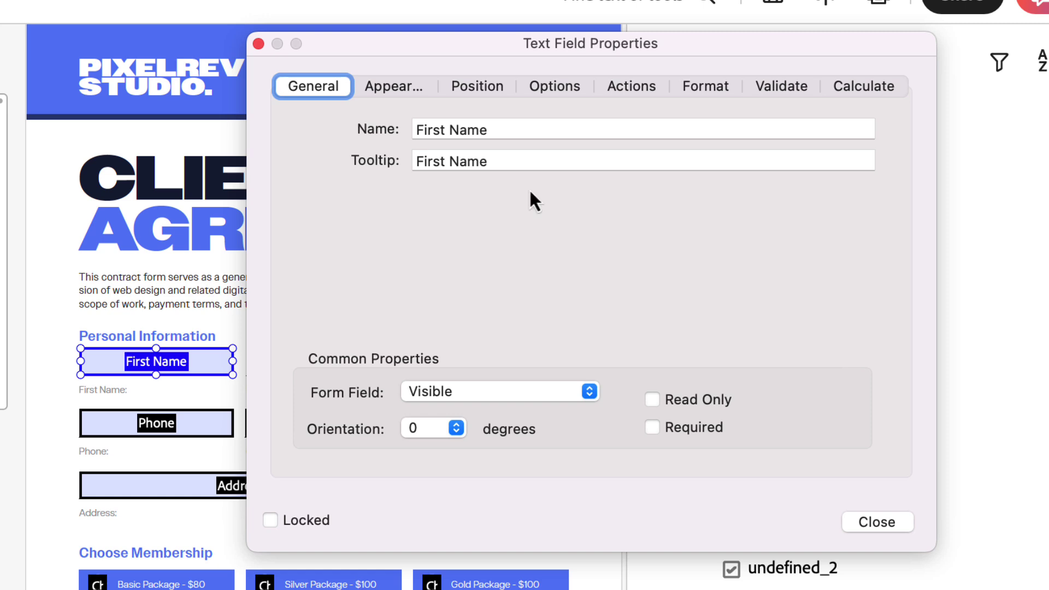
pyautogui.tripleClick(417, 158)
pyautogui.write('Type in first name')
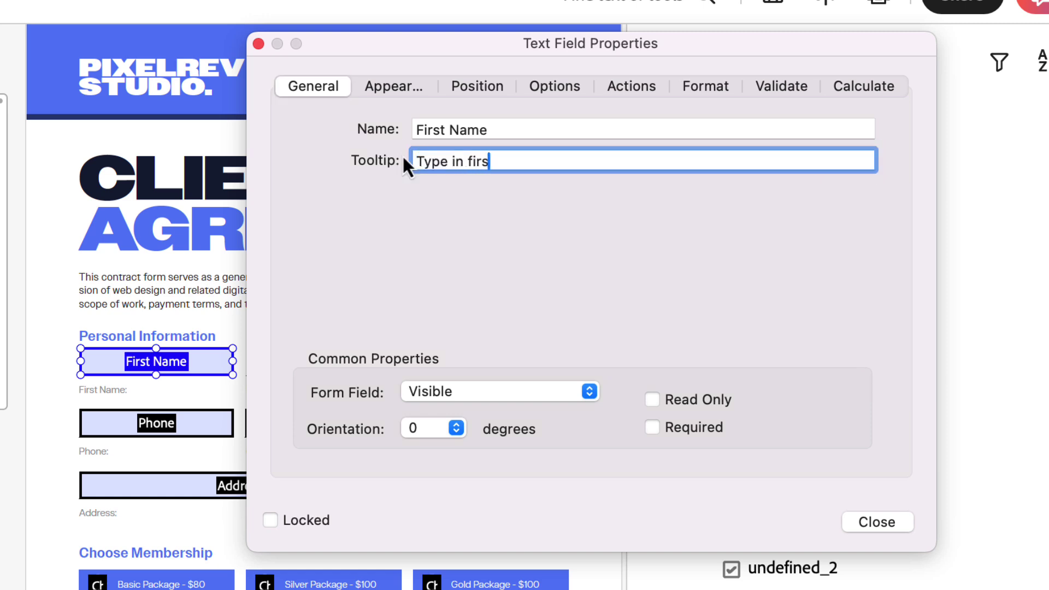
pyautogui.click(398, 94)
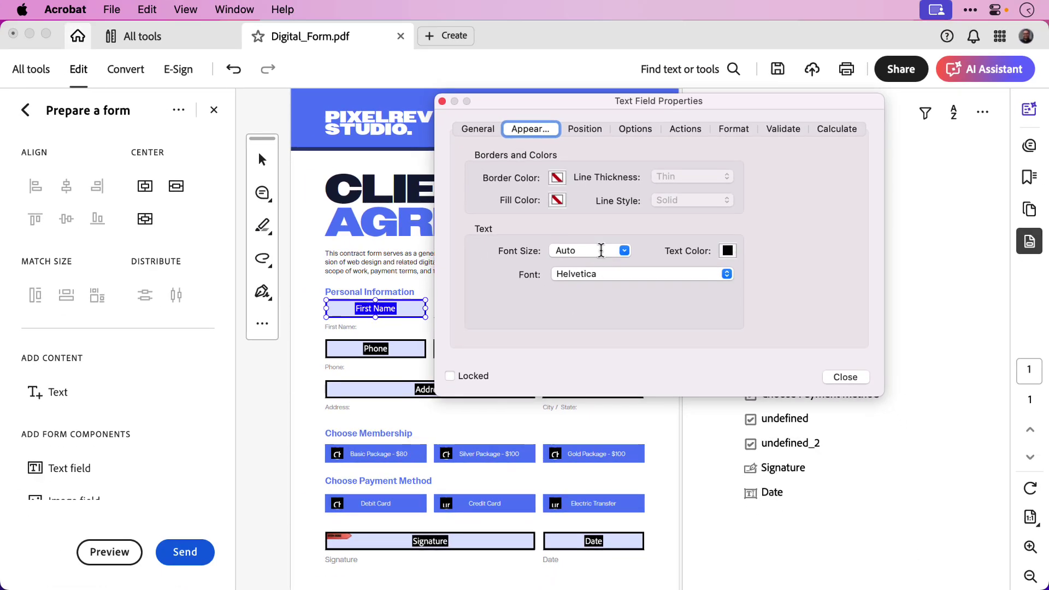
pyautogui.click(846, 377)
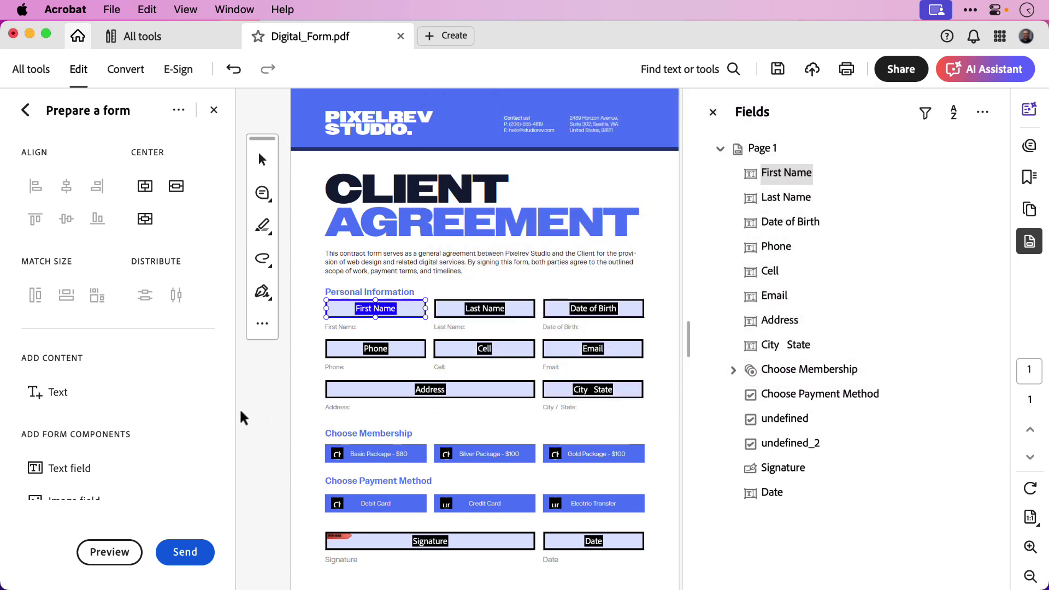
# - Preview the form, fill in the first name and address, and choose Silver Package - $100 and Debit Card
pyautogui.click(115, 555)
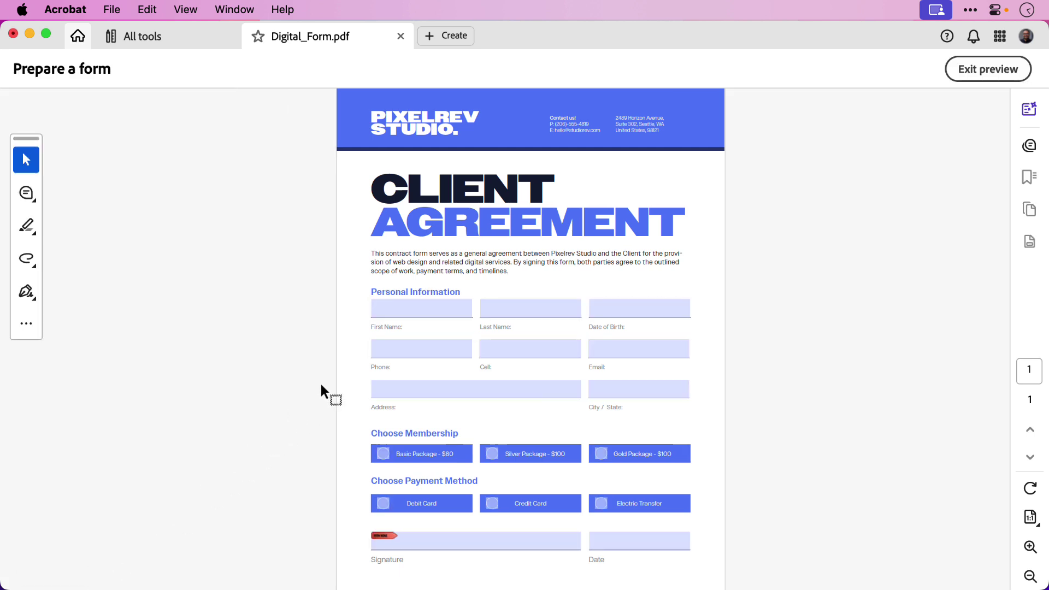
pyautogui.click(386, 310)
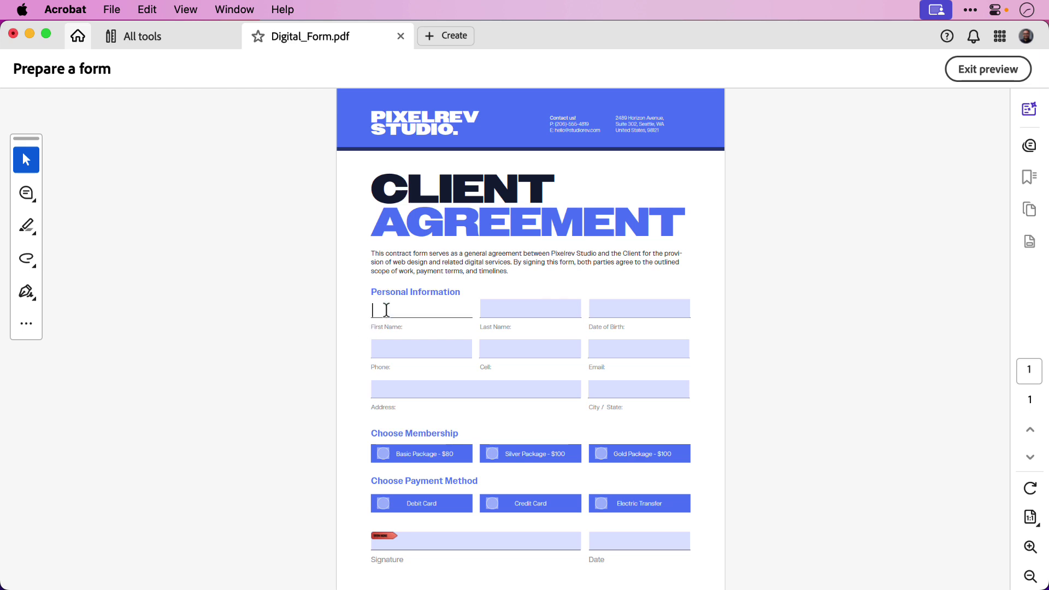
pyautogui.write('Angelo')
pyautogui.click(405, 392)
pyautogui.write('1234 Main Street, Unit 233, Toronto, Ontario, Canada, MC4 3S3')
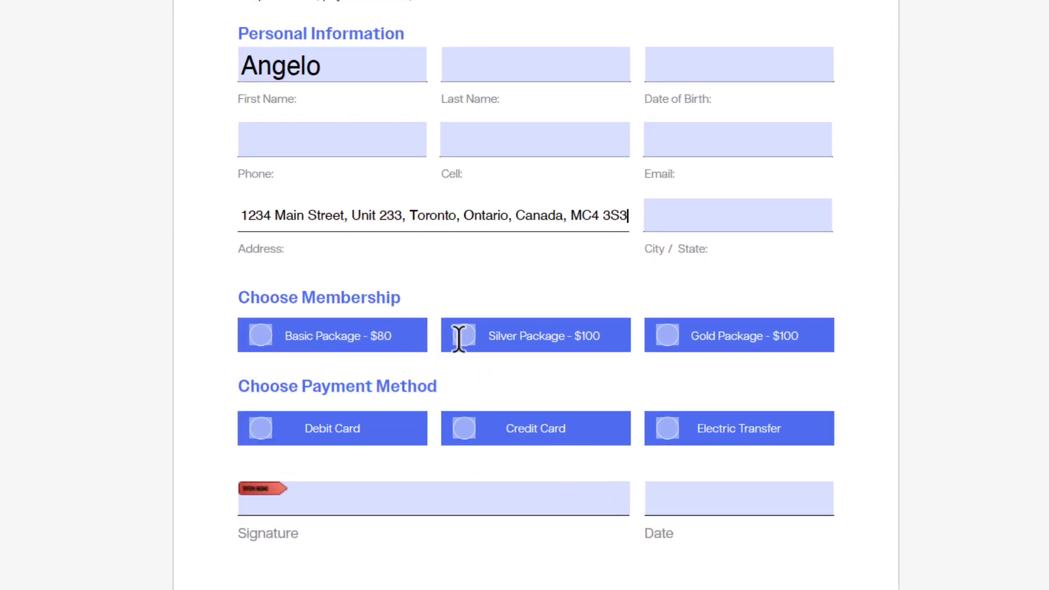
pyautogui.click(460, 342)
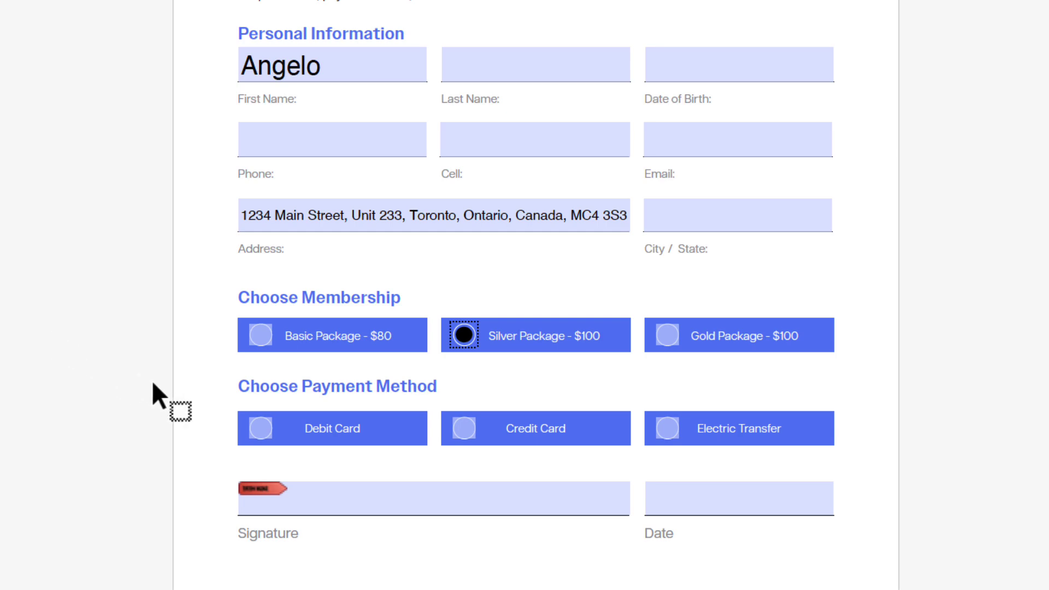
pyautogui.click(262, 432)
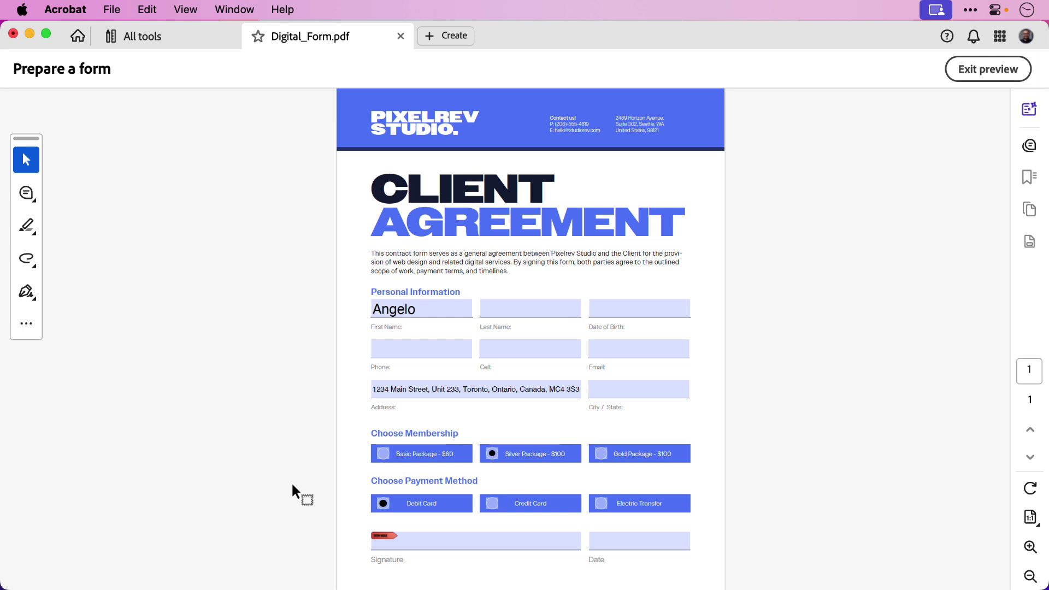
# - Try out the signature field with the second Digital ID, and cancel before signing
pyautogui.click(425, 544)
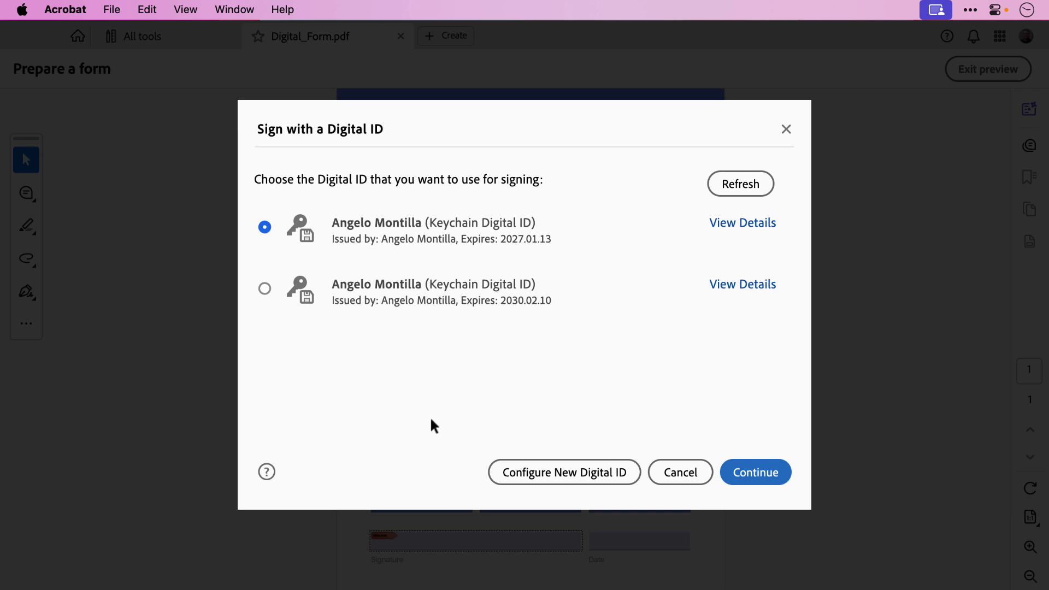
pyautogui.click(264, 290)
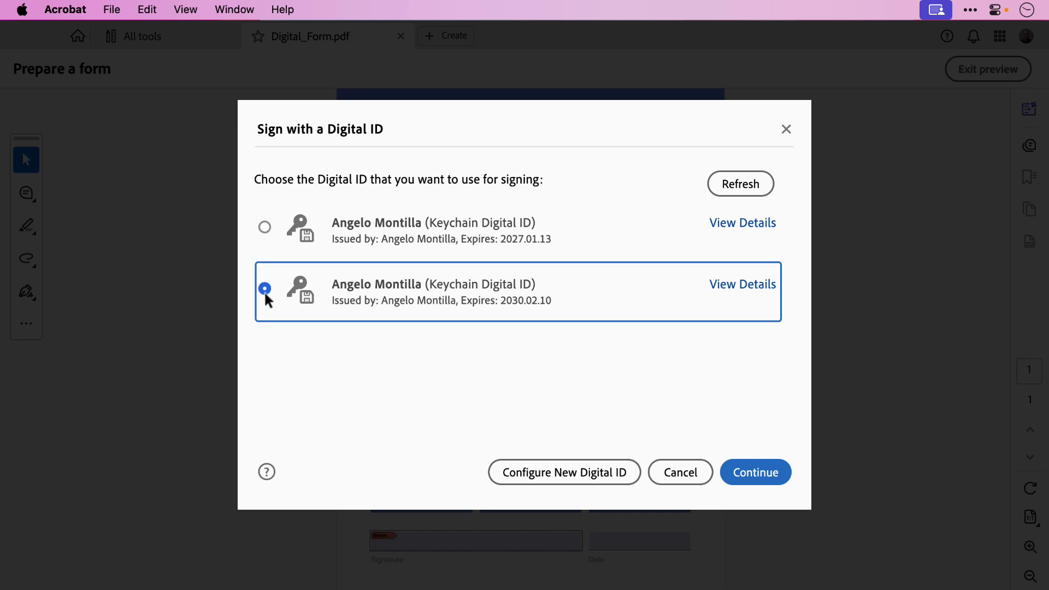
pyautogui.click(754, 474)
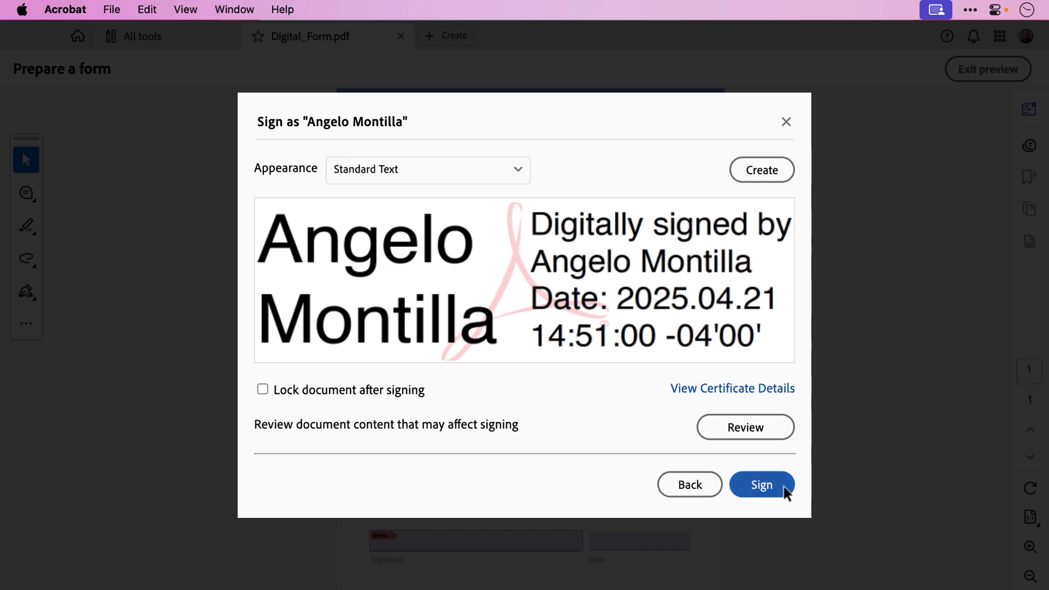
pyautogui.click(707, 484)
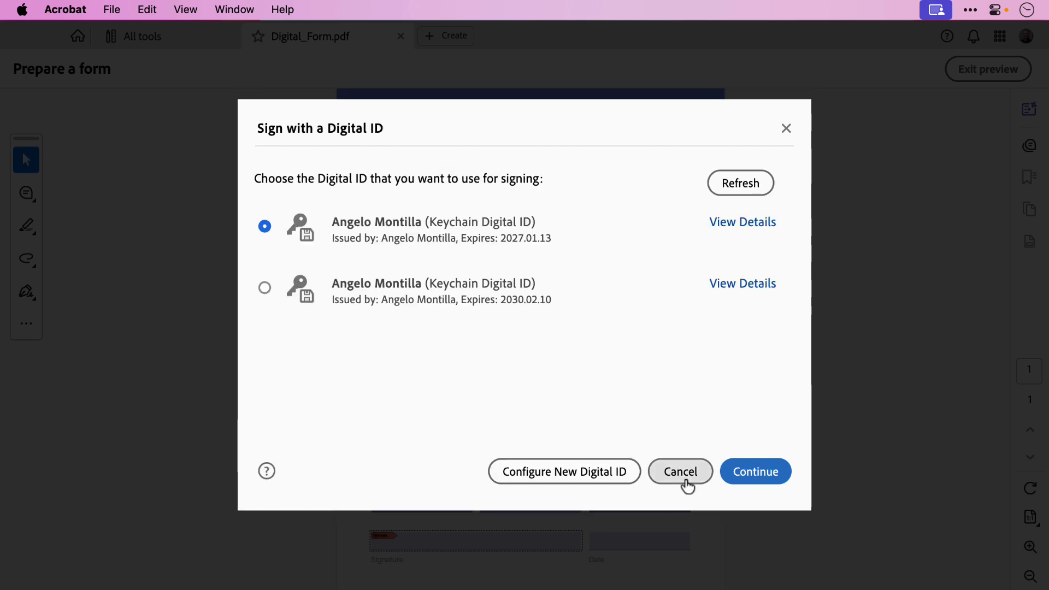
pyautogui.click(683, 473)
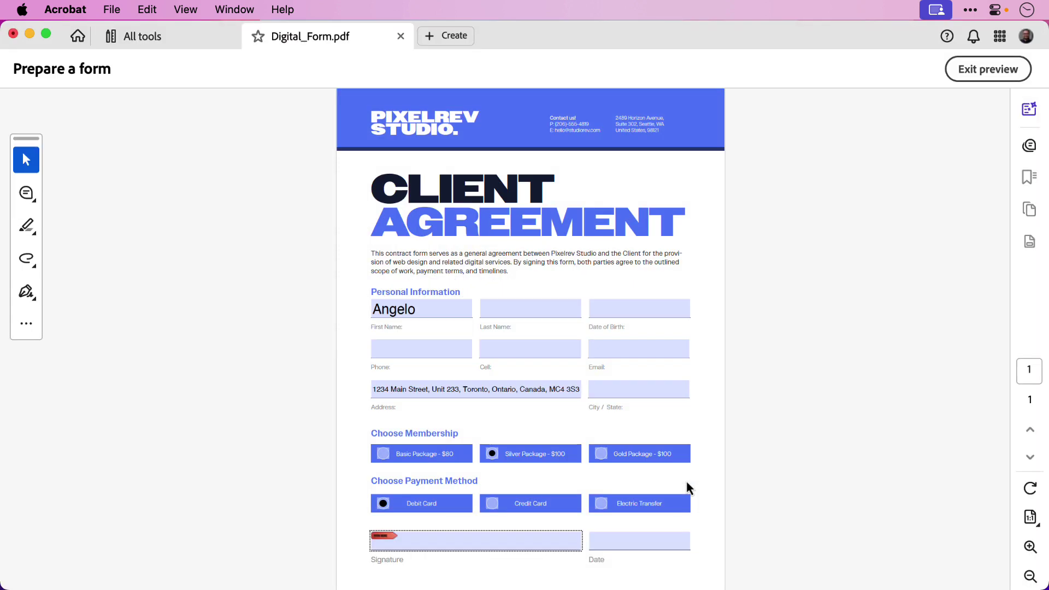
# - Exit the form preview and format the Date text field as a Date using the m/d/yyyy option
pyautogui.click(617, 542)
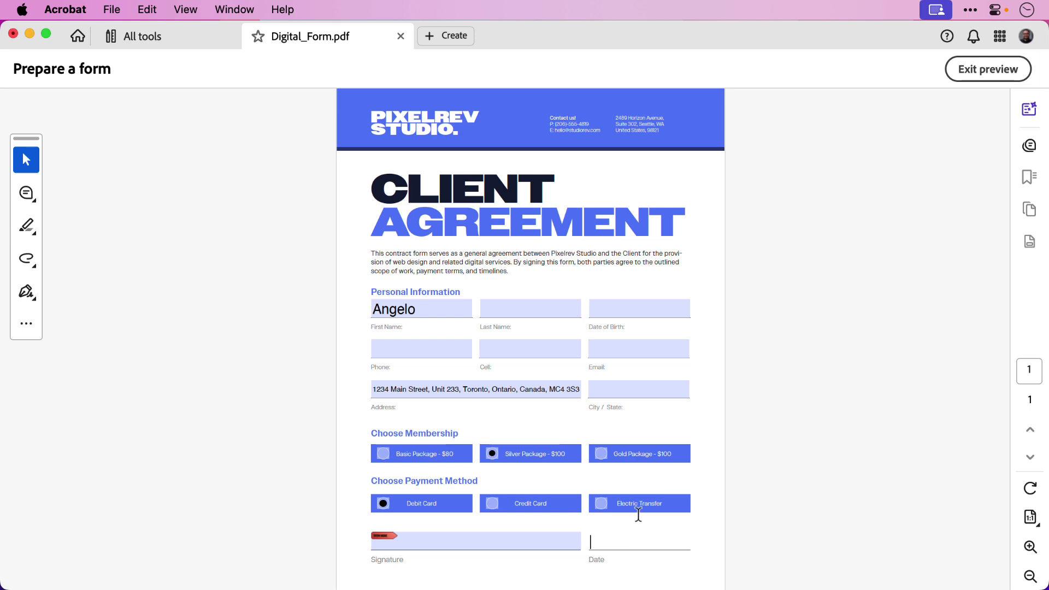
pyautogui.click(990, 69)
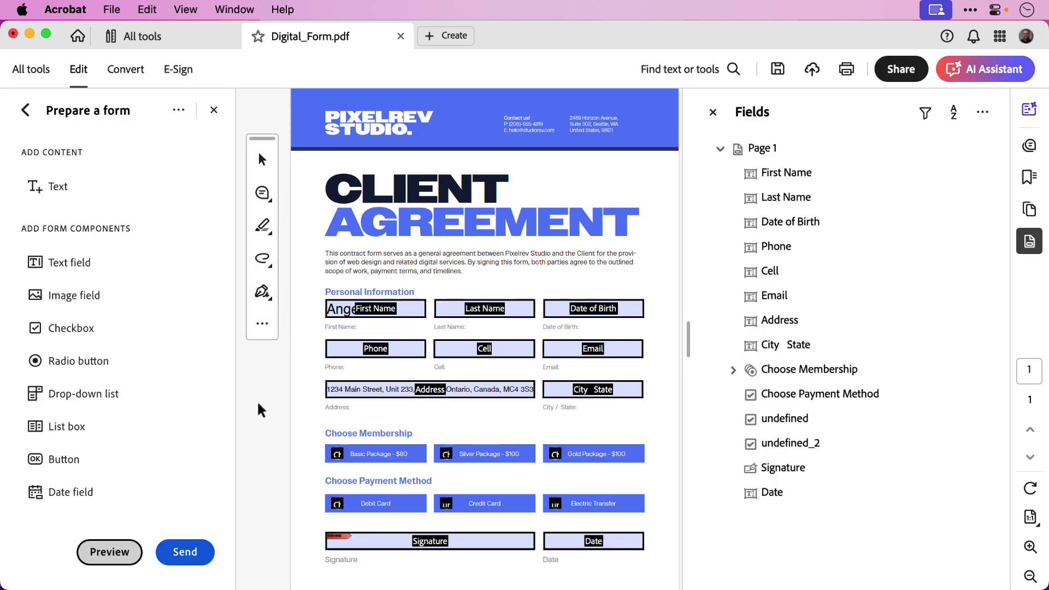
pyautogui.click(563, 541)
pyautogui.doubleClick(574, 544)
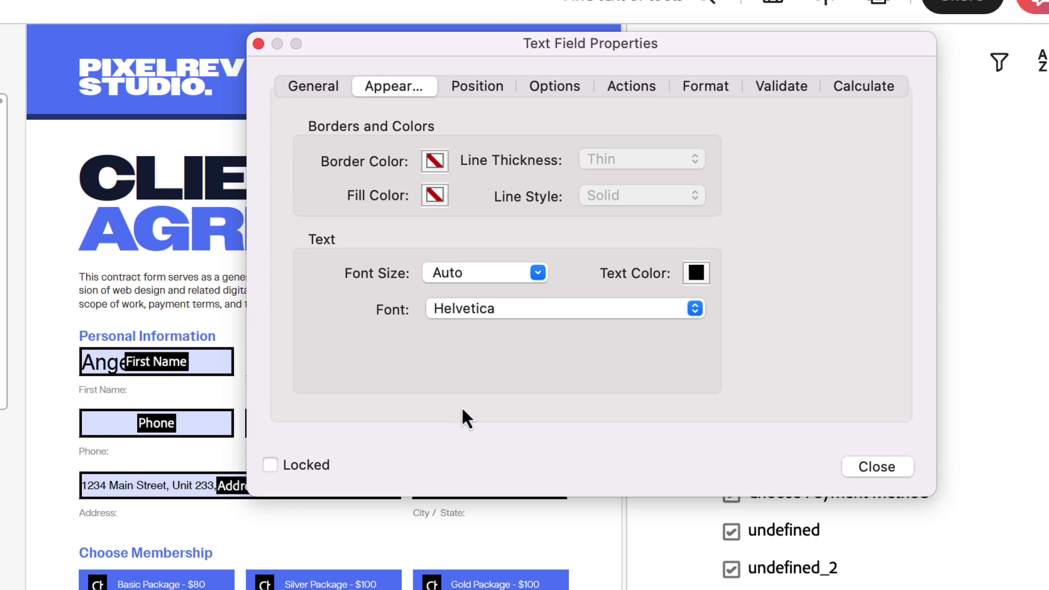
pyautogui.click(721, 94)
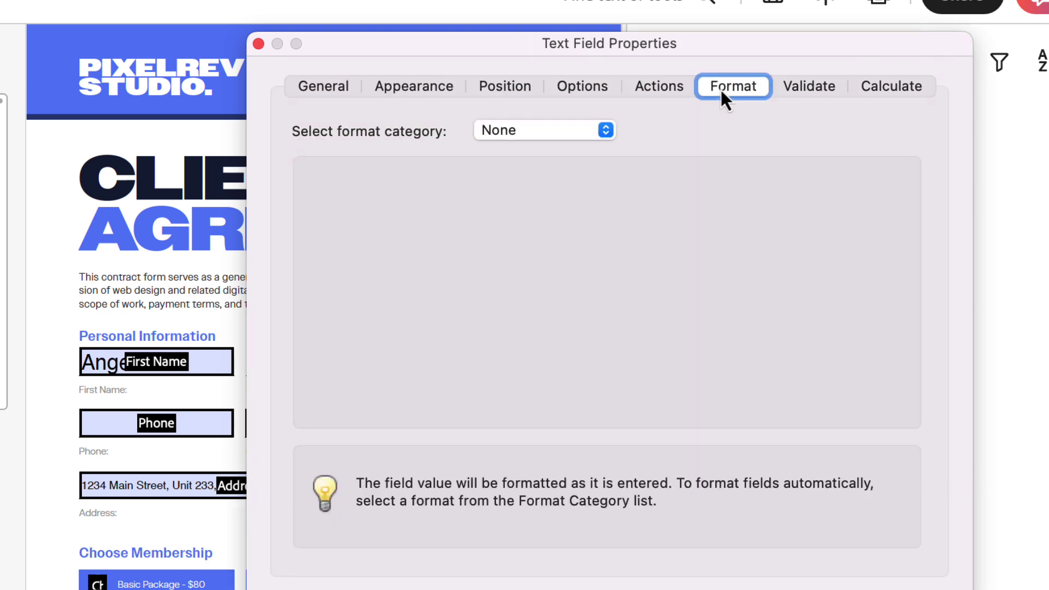
pyautogui.click(591, 131)
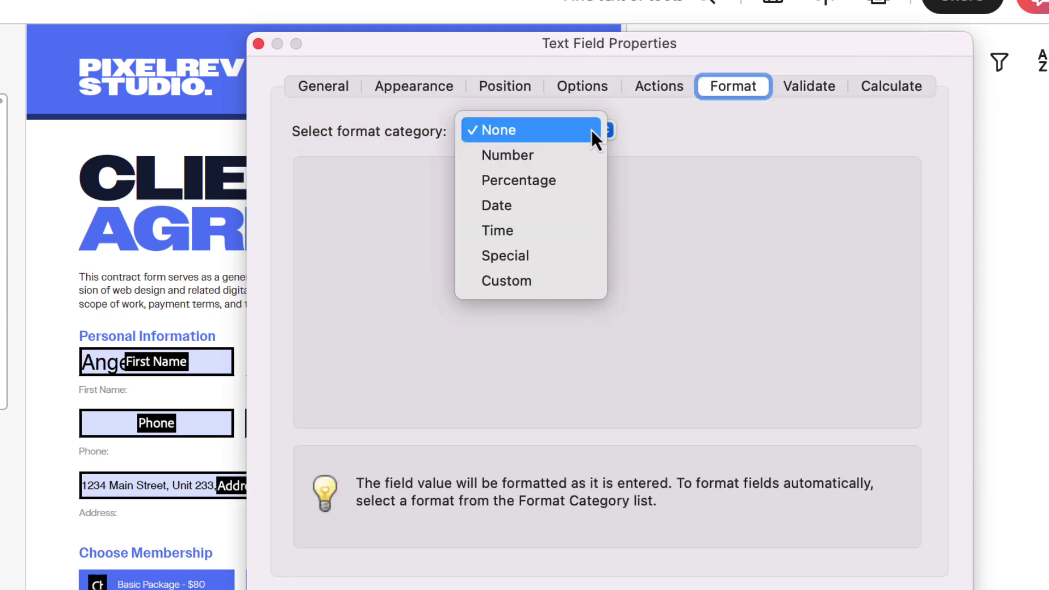
pyautogui.click(555, 208)
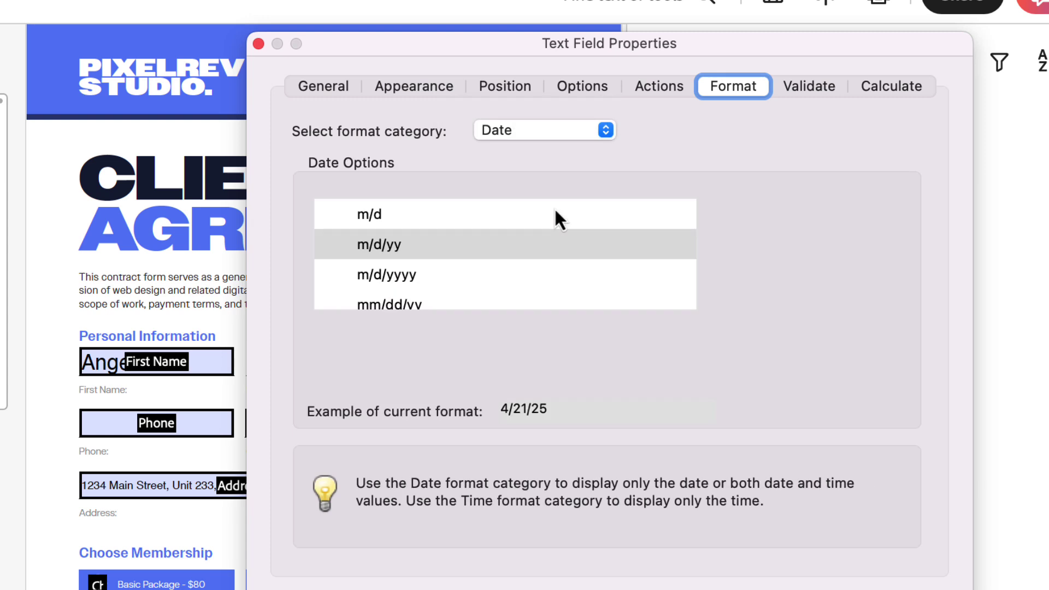
pyautogui.scroll(-3, 476, 239)
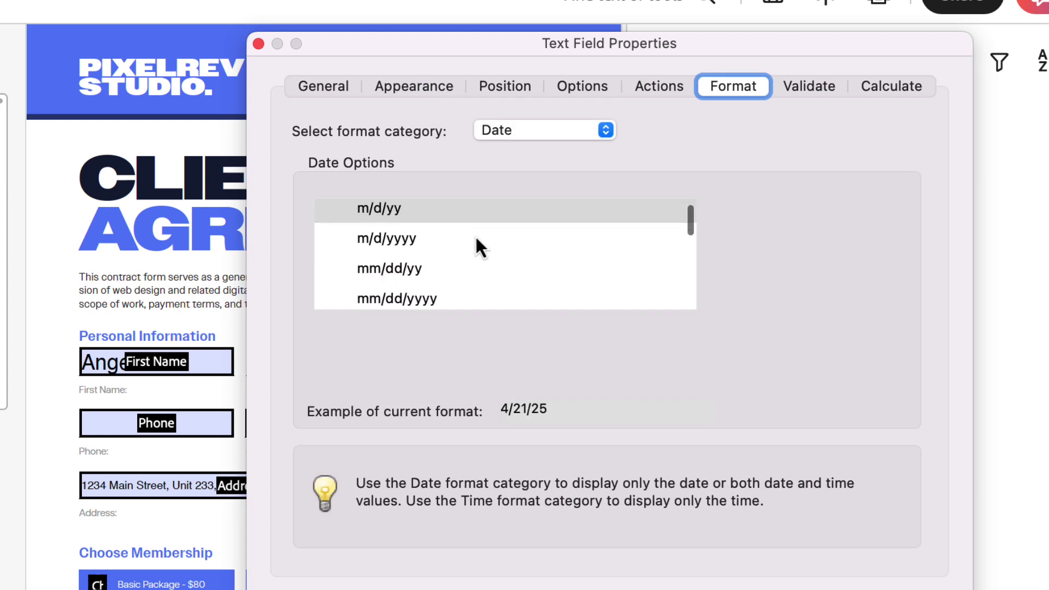
pyautogui.scroll(2, 475, 235)
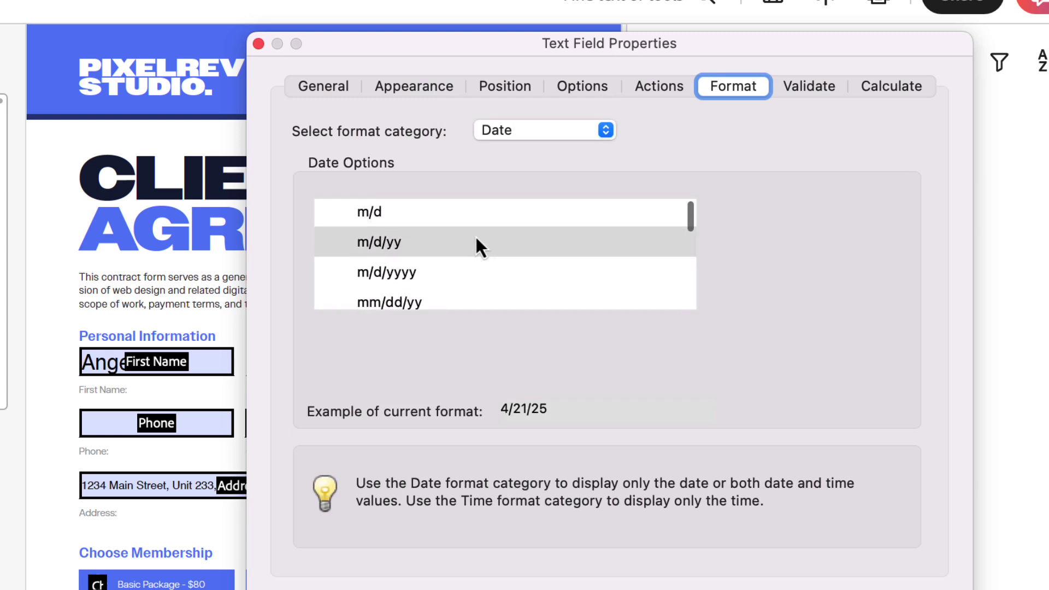
pyautogui.scroll(-1, 474, 234)
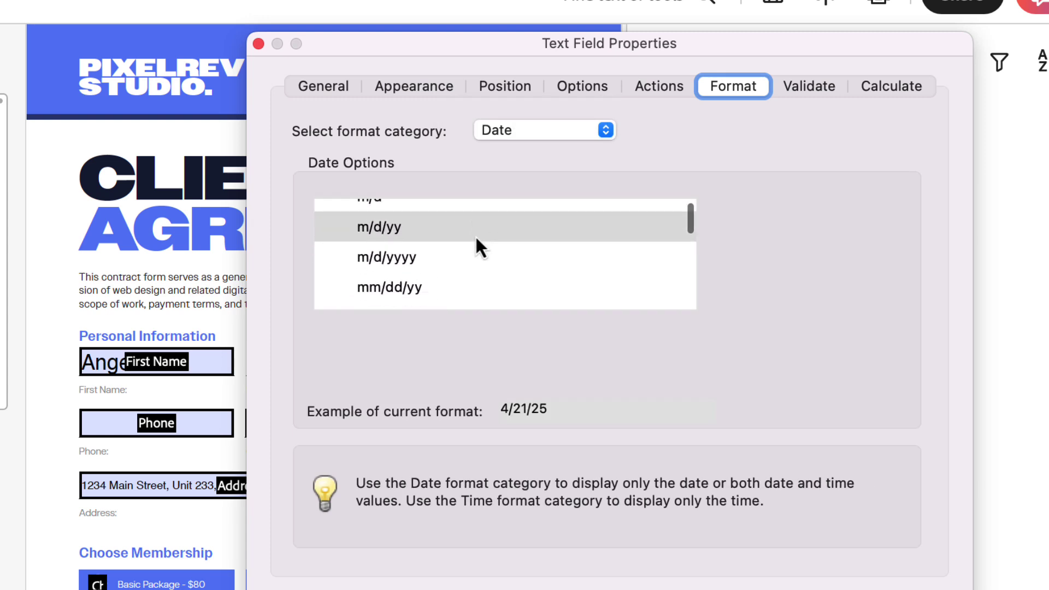
pyautogui.click(412, 251)
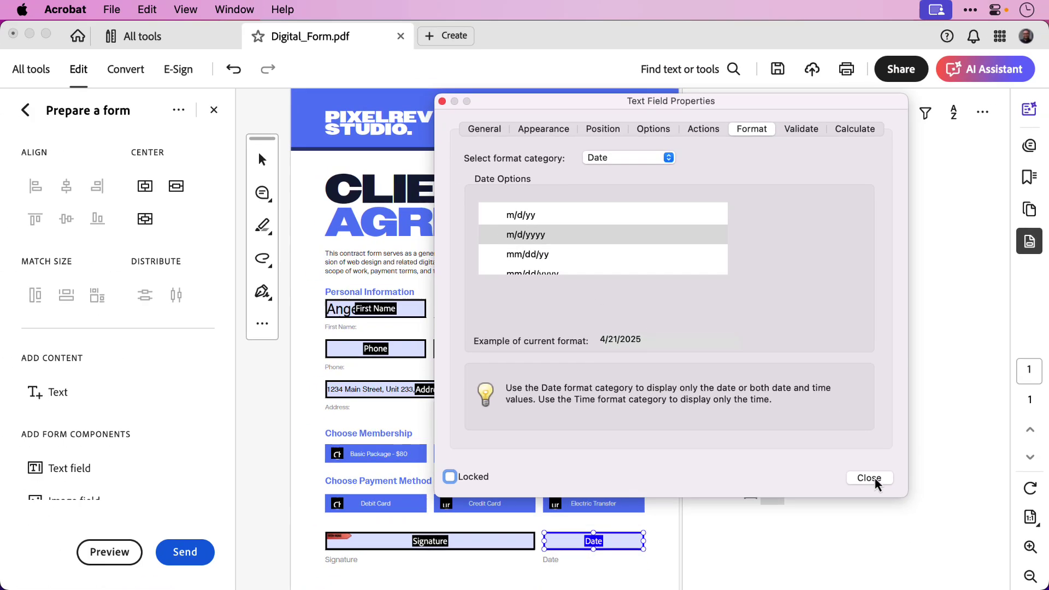
pyautogui.click(881, 512)
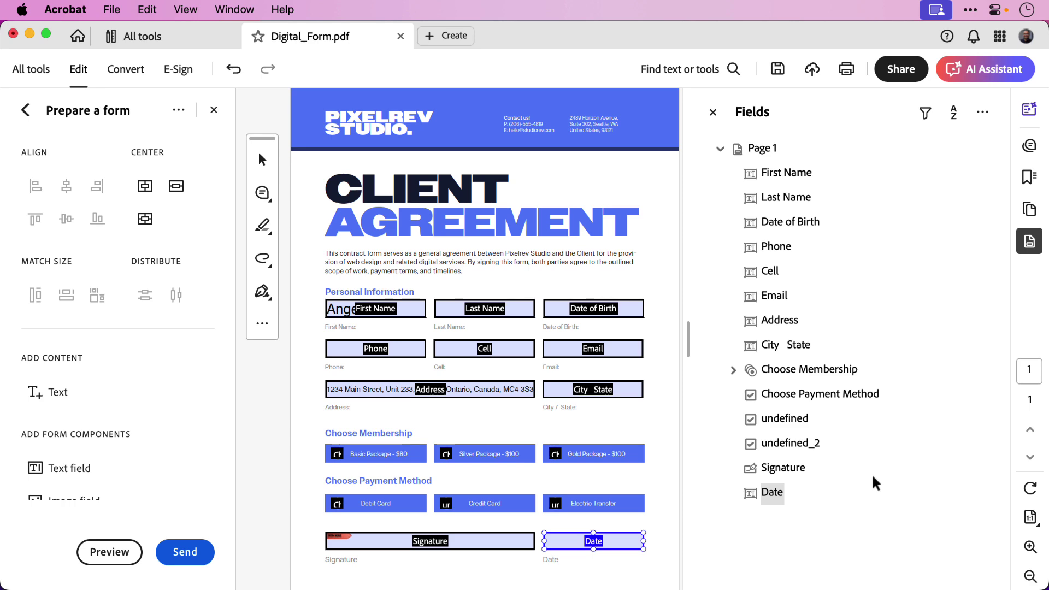
# - Preview the form and fill the Date field with 4/23/2025 from its calendar
pyautogui.click(107, 555)
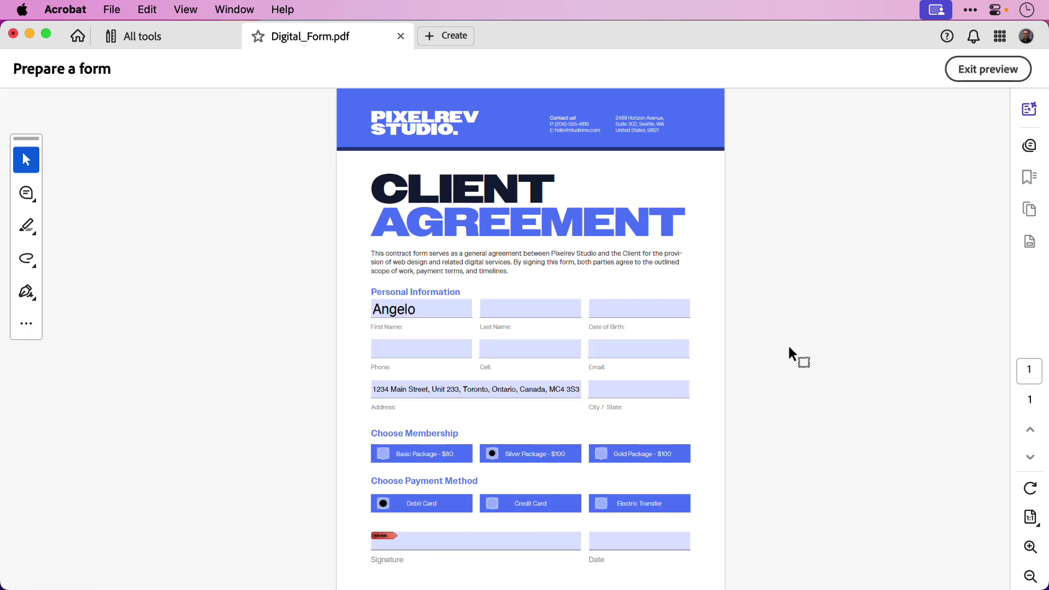
pyautogui.click(650, 538)
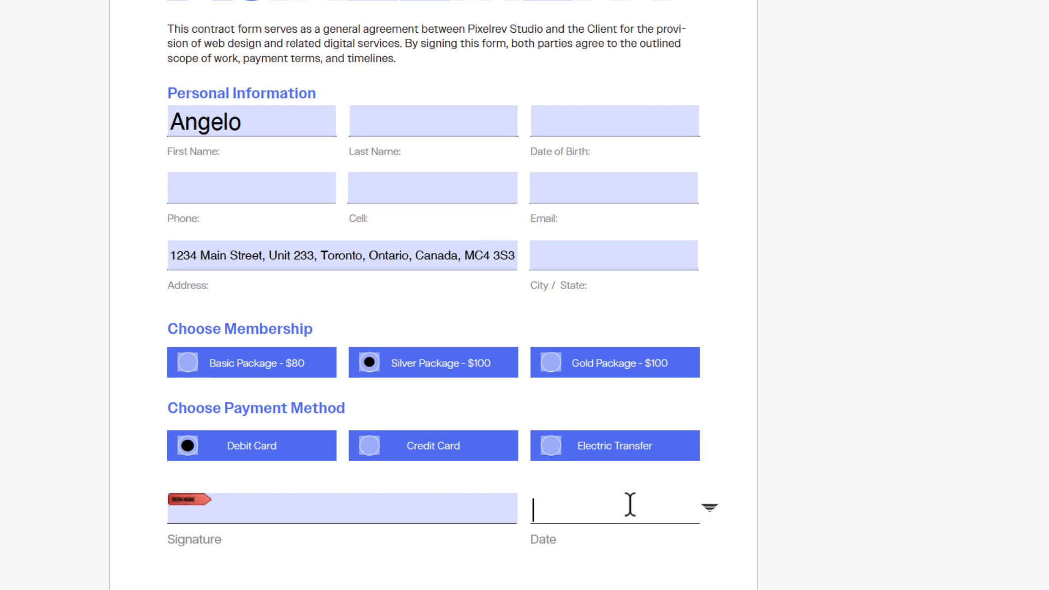
pyautogui.click(711, 507)
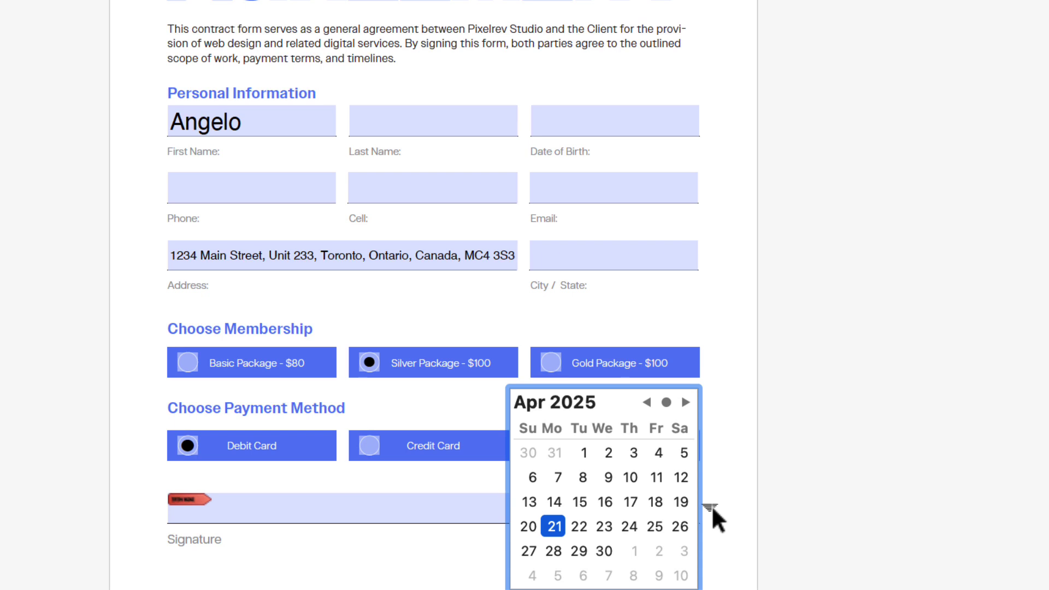
pyautogui.click(609, 528)
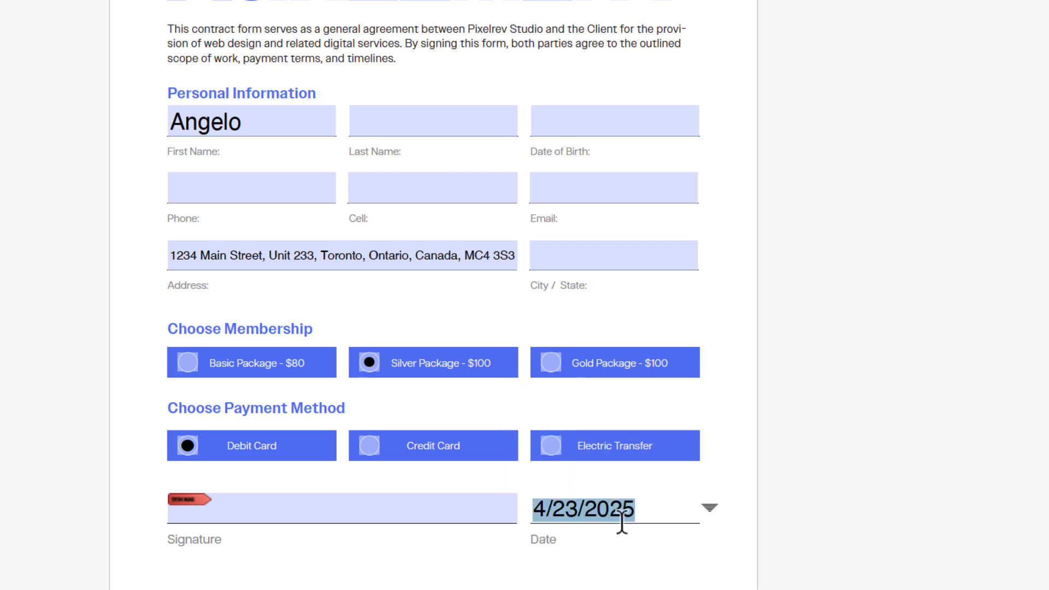